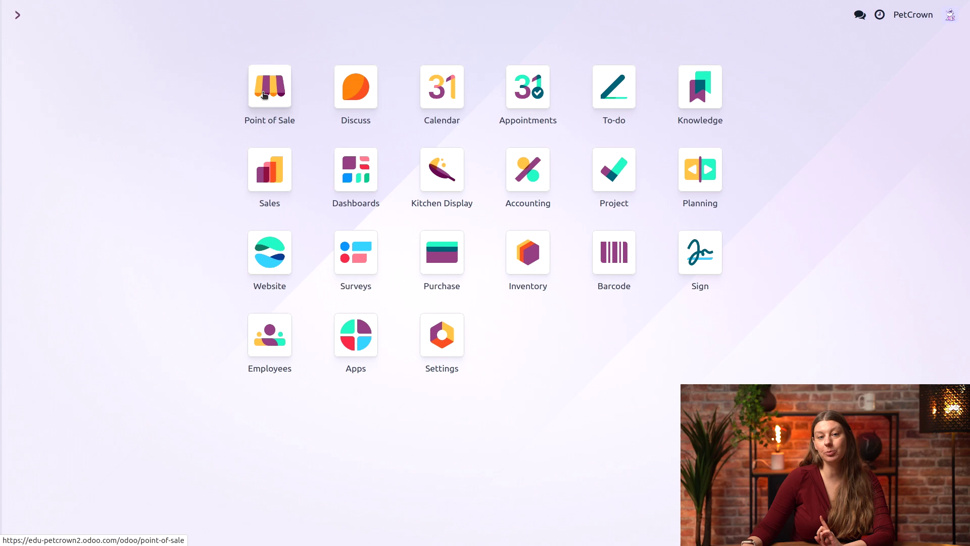
Search the Point of Sale settings for 'prep' to confirm Preparation Display is enabled.
{"action": "left_click", "coordinate": [278, 120]}
{"action": "left_click", "coordinate": [345, 18]}
{"action": "left_click", "coordinate": [339, 44]}
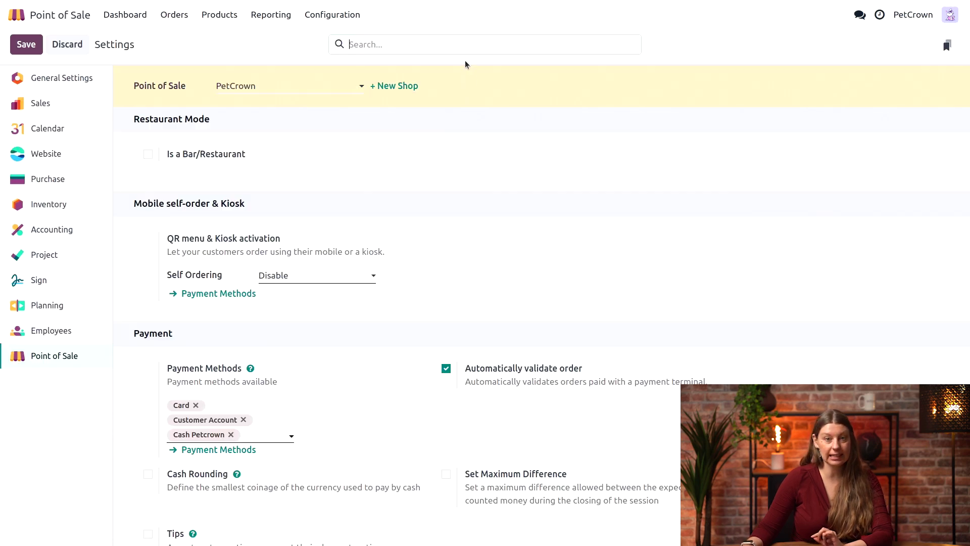
{"action": "type", "text": "p"}
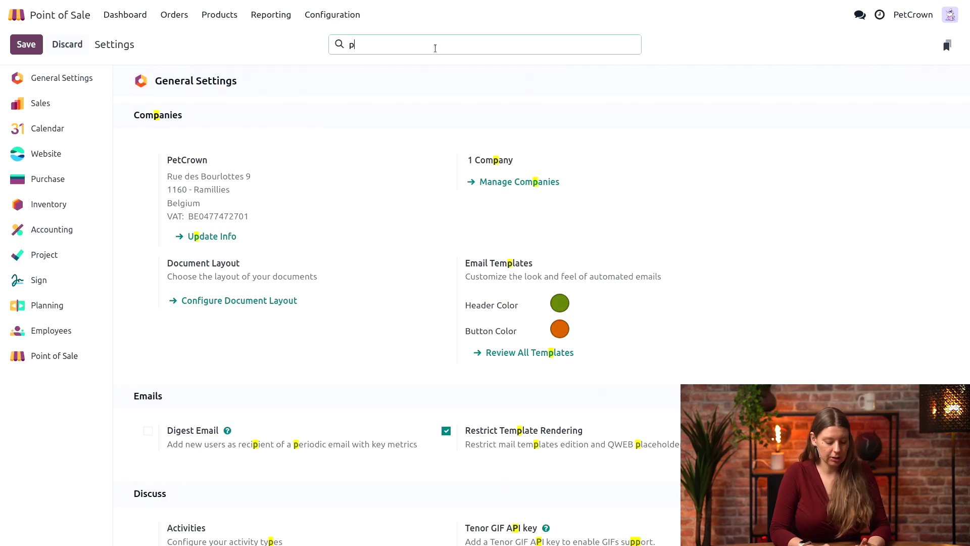
{"action": "type", "text": "rep"}
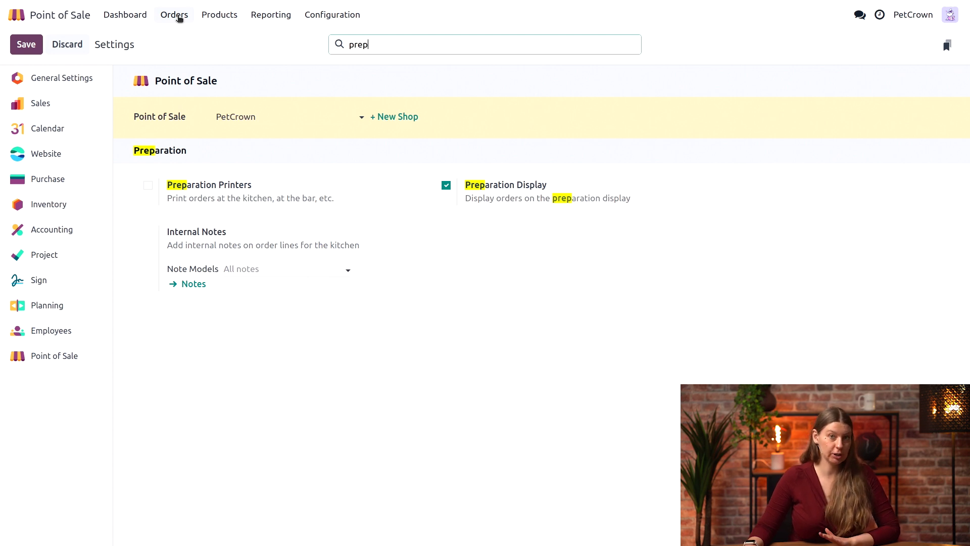
{"action": "left_click", "coordinate": [180, 17]}
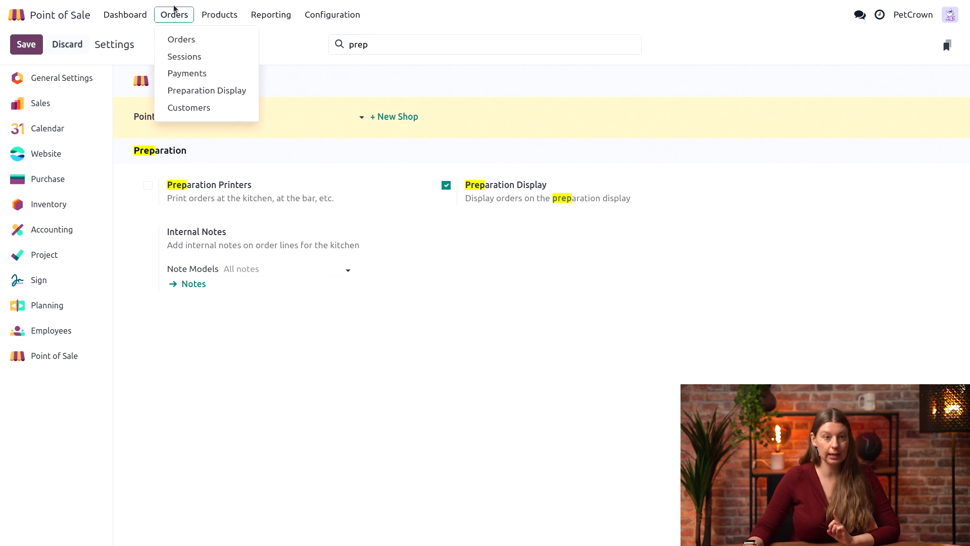
Start a new preparation display named 'Swift Backroom' assigned to the Swift Bite point of sale.
{"action": "left_click", "coordinate": [211, 94]}
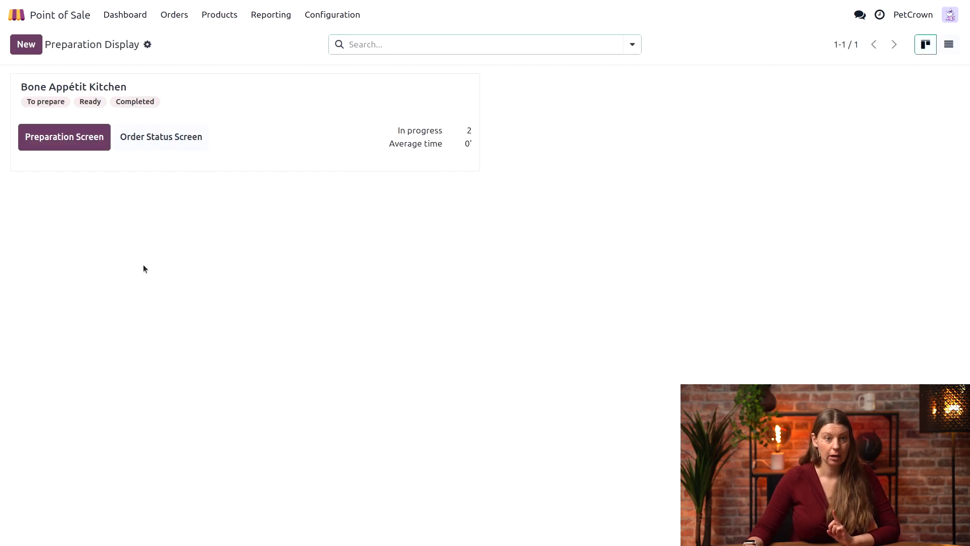
{"action": "left_click", "coordinate": [22, 45]}
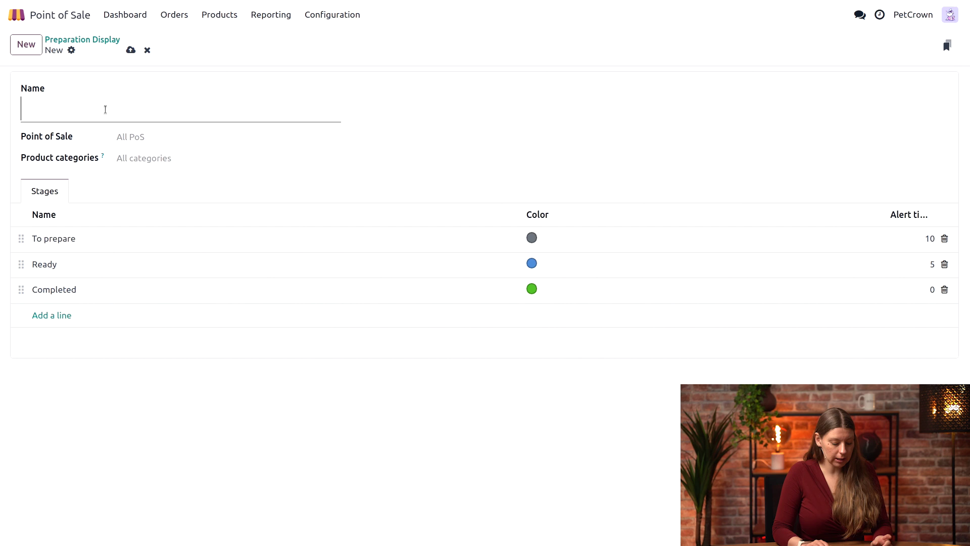
{"action": "type", "text": "Swift Backroom"}
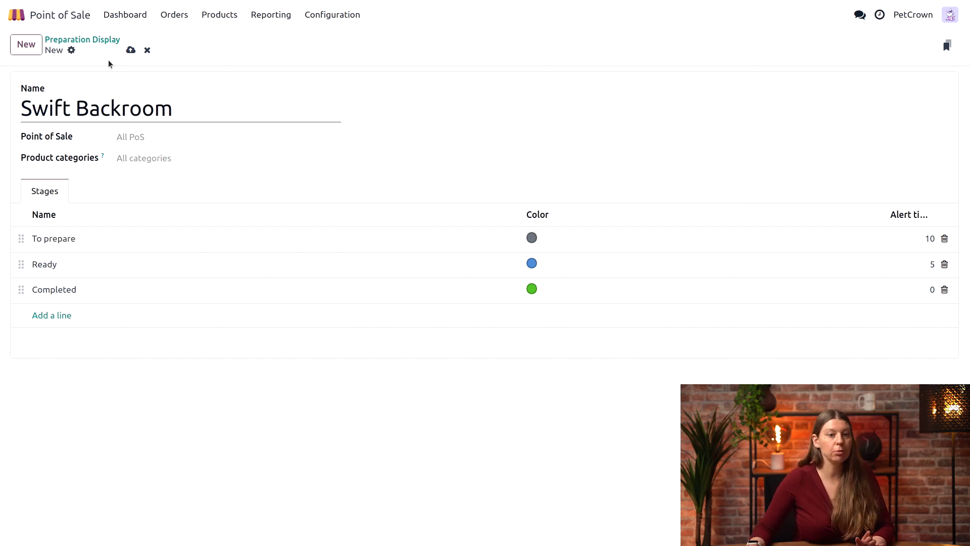
{"action": "left_click", "coordinate": [156, 138]}
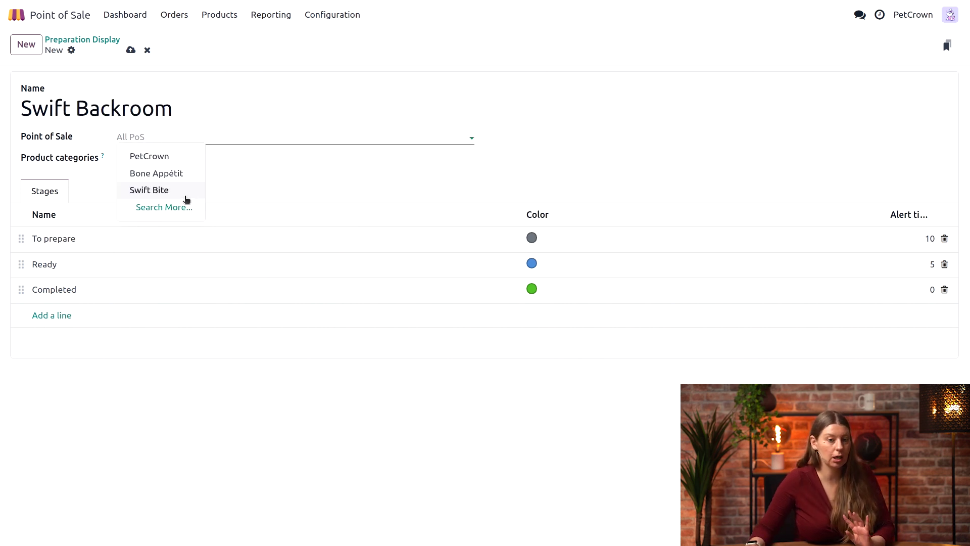
{"action": "left_click", "coordinate": [152, 190]}
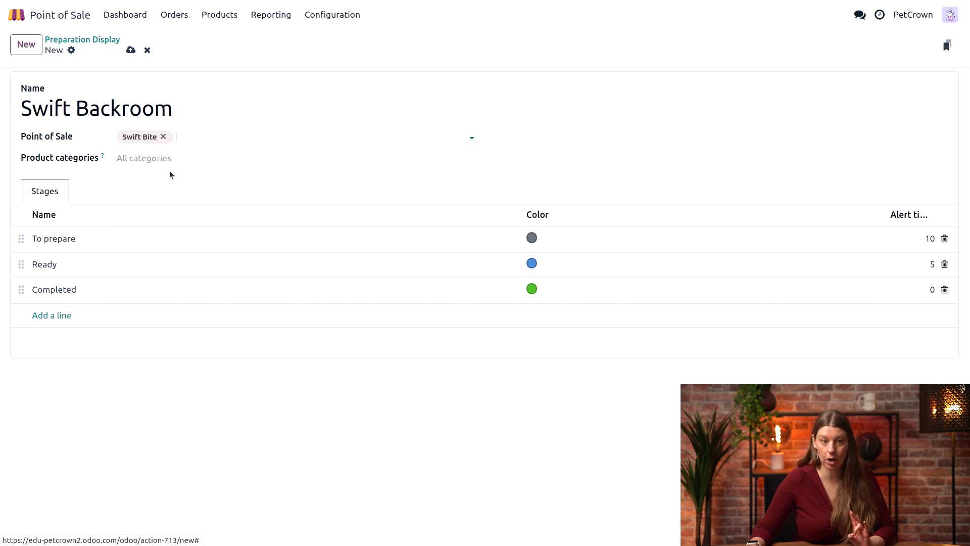
Limit the display's product categories to Swift Bite / Drinks.
{"action": "left_click", "coordinate": [165, 160]}
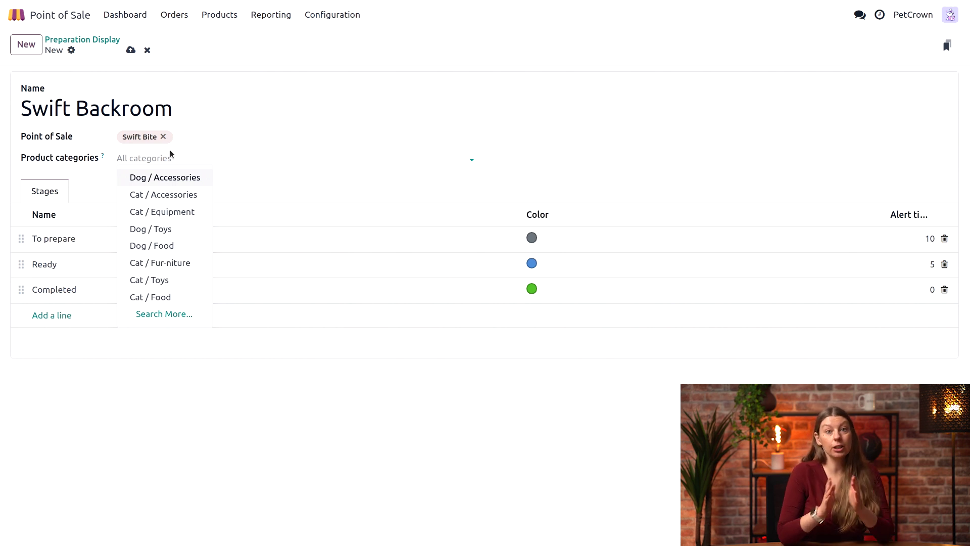
{"action": "type", "text": "drink"}
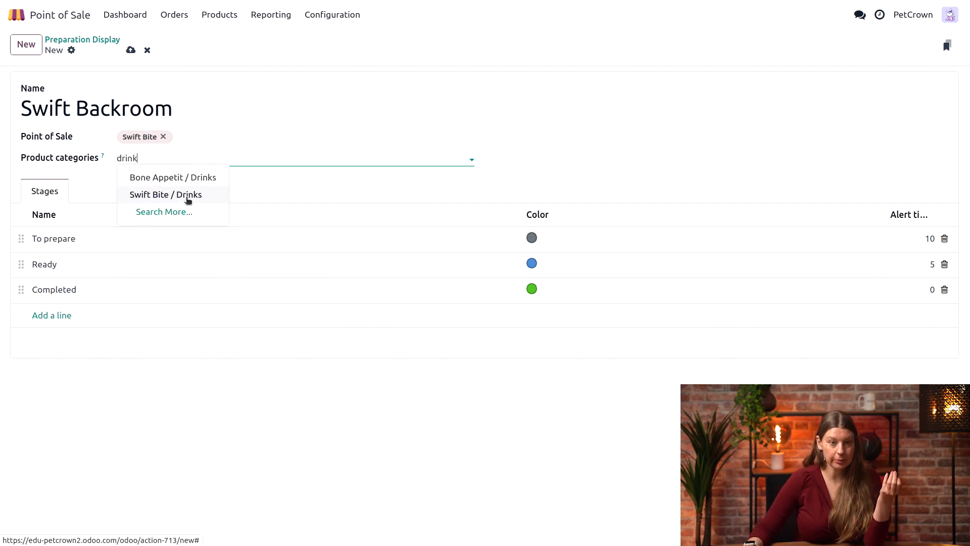
{"action": "left_click", "coordinate": [185, 196]}
{"action": "left_click", "coordinate": [611, 149]}
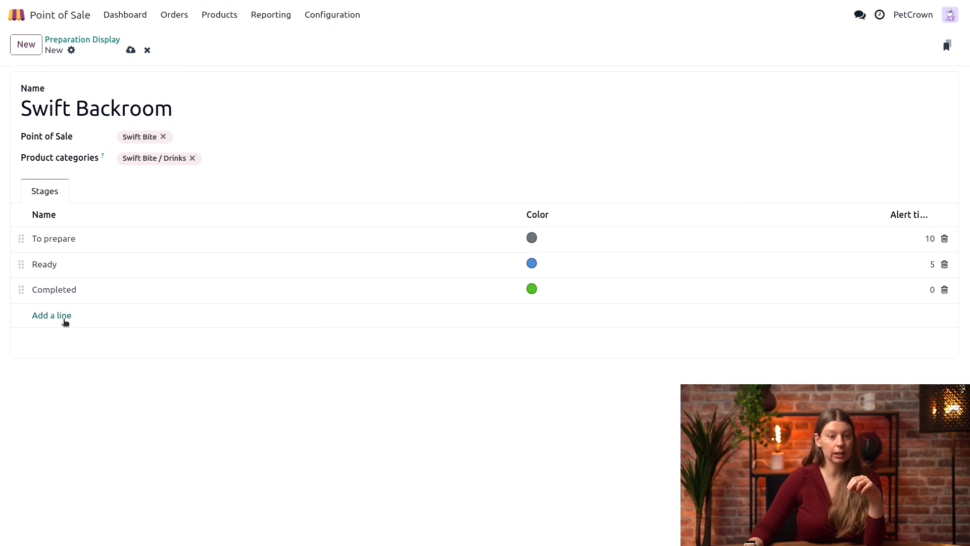
Add a green test stage, delete it again, and save Swift Backroom with the default stages.
{"action": "left_click", "coordinate": [64, 320]}
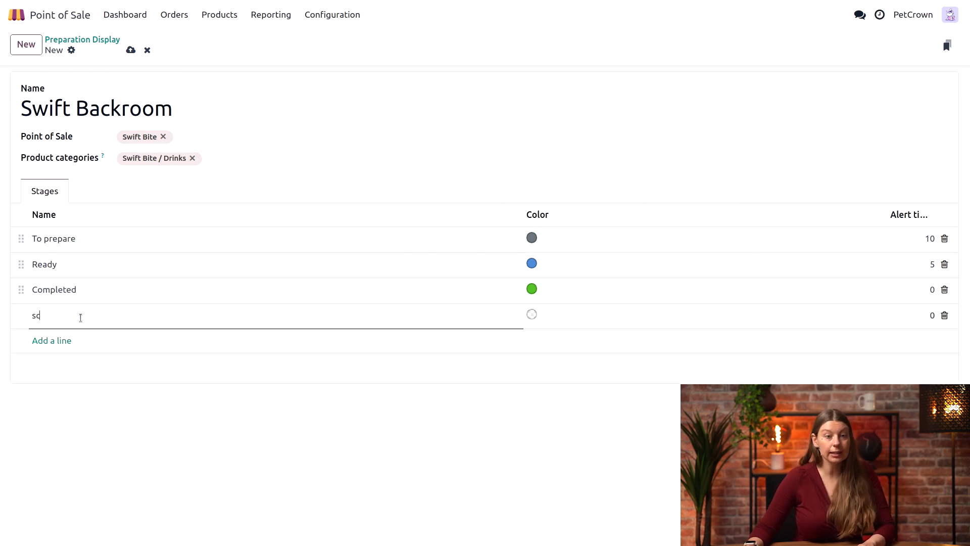
{"action": "left_click", "coordinate": [532, 314]}
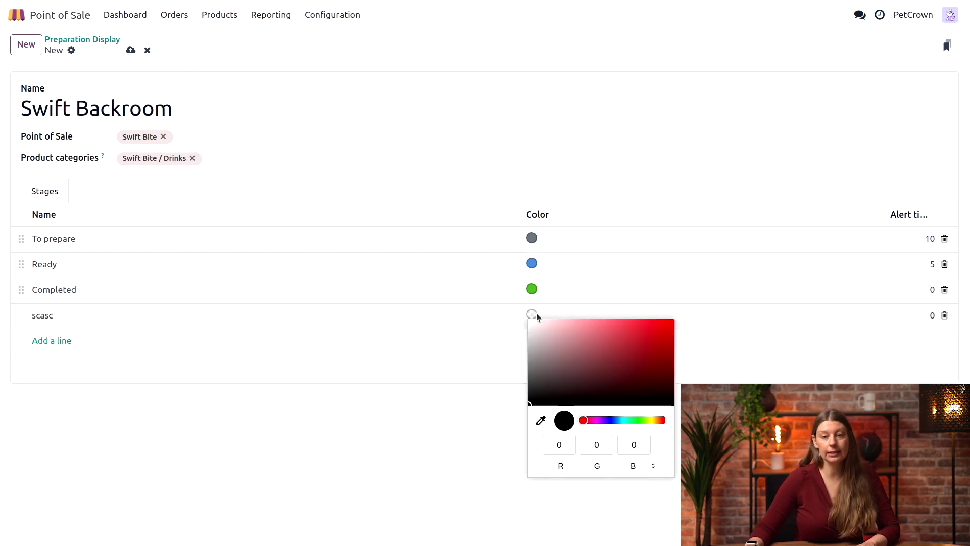
{"action": "left_click", "coordinate": [629, 420]}
{"action": "left_click", "coordinate": [928, 322]}
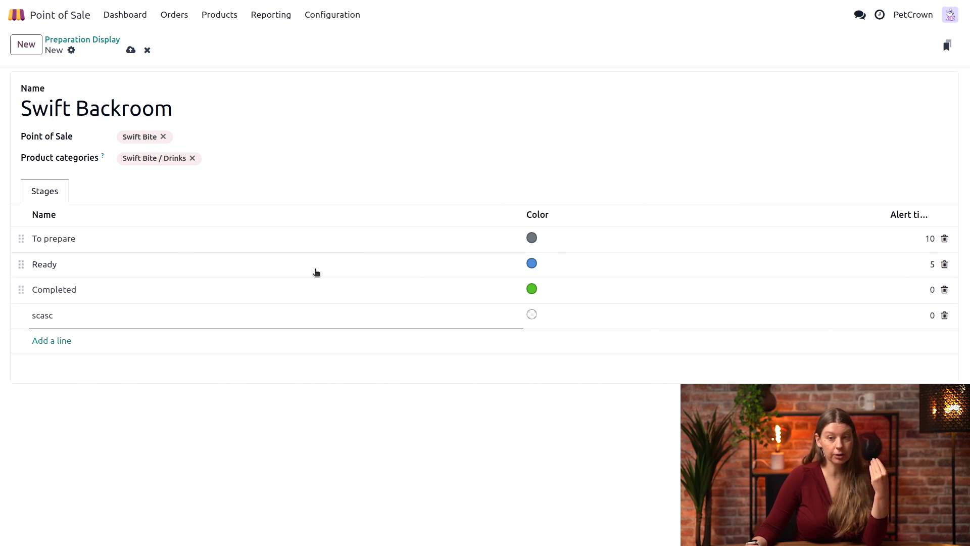
{"action": "left_click", "coordinate": [945, 315]}
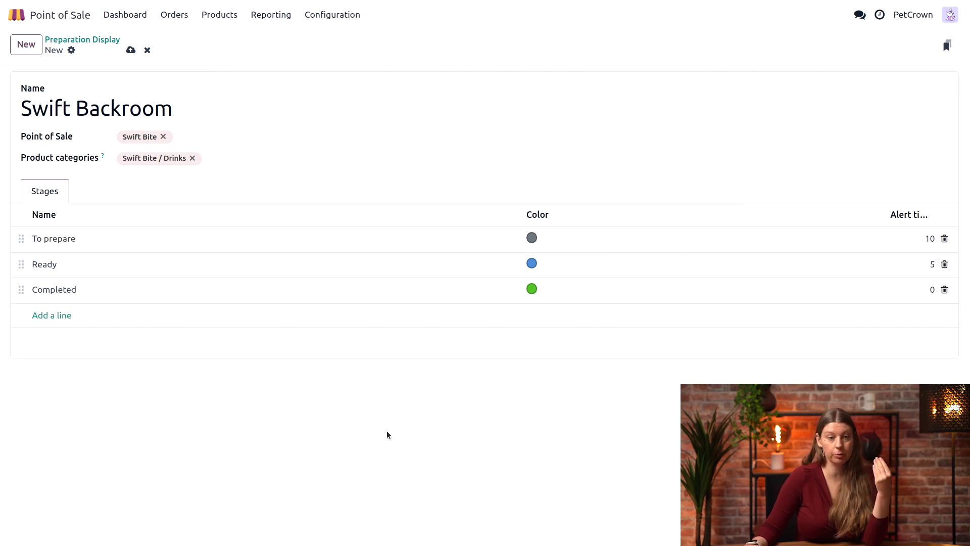
{"action": "left_click", "coordinate": [130, 49]}
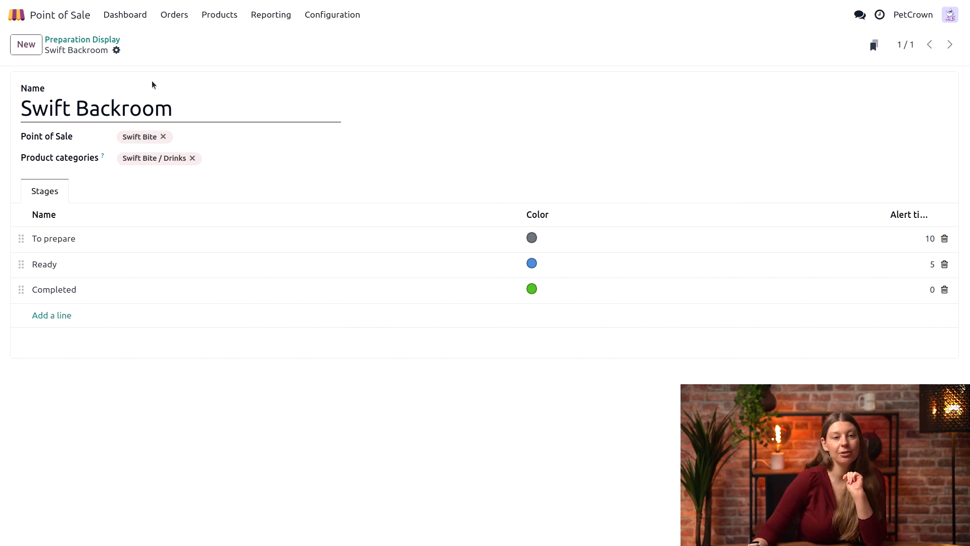
Open the Swift Bite register and ring up Barkcakes, Puppaccino and Lattails for 20.00 €.
{"action": "left_click", "coordinate": [139, 14]}
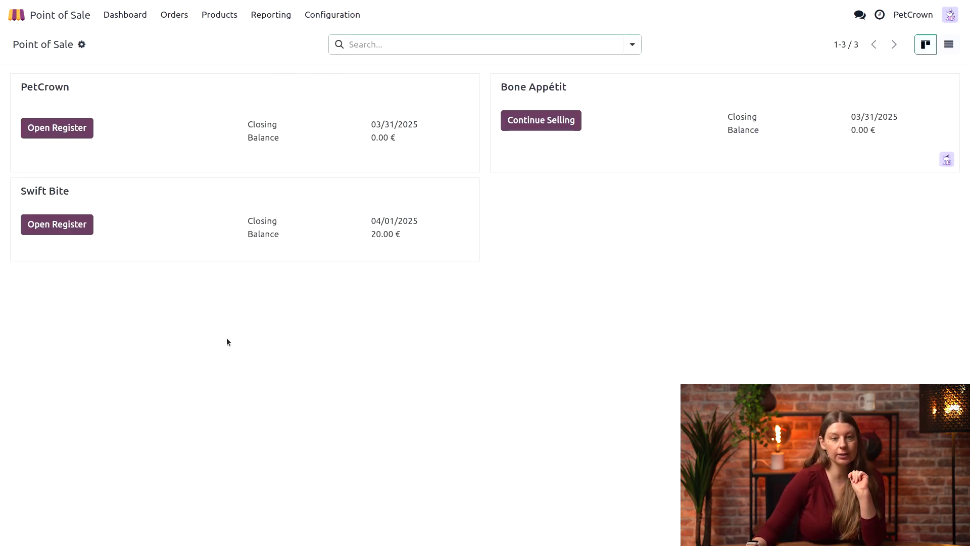
{"action": "left_click", "coordinate": [58, 228]}
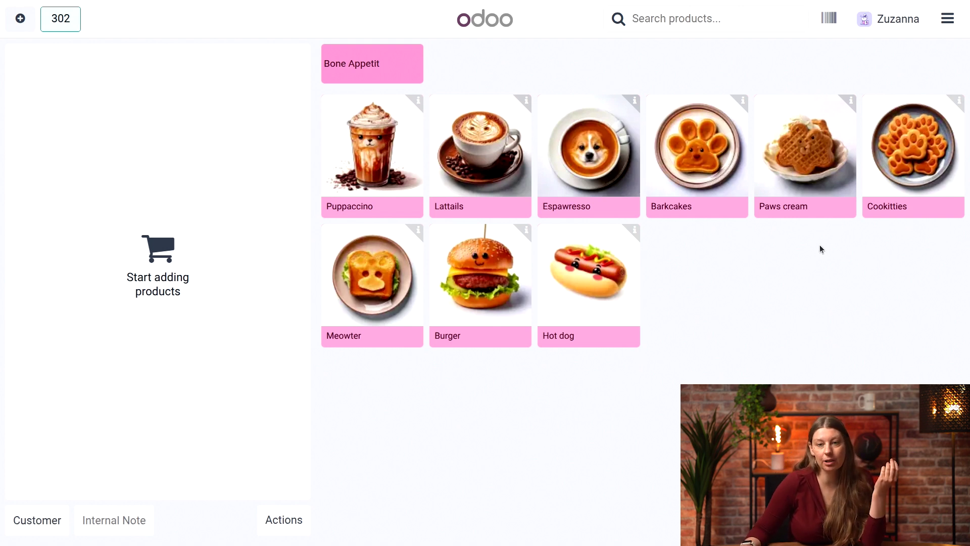
{"action": "left_click", "coordinate": [729, 155]}
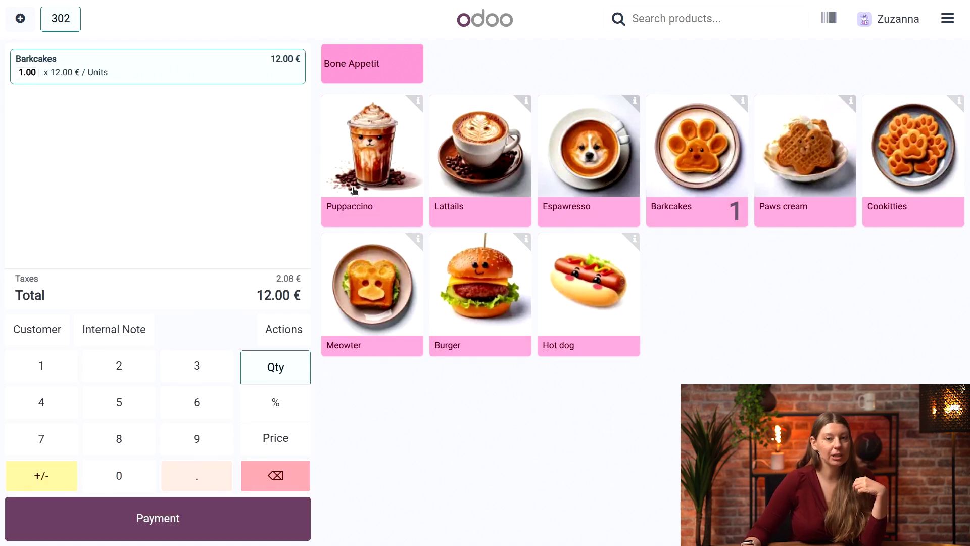
{"action": "left_click", "coordinate": [391, 175]}
{"action": "left_click", "coordinate": [493, 162]}
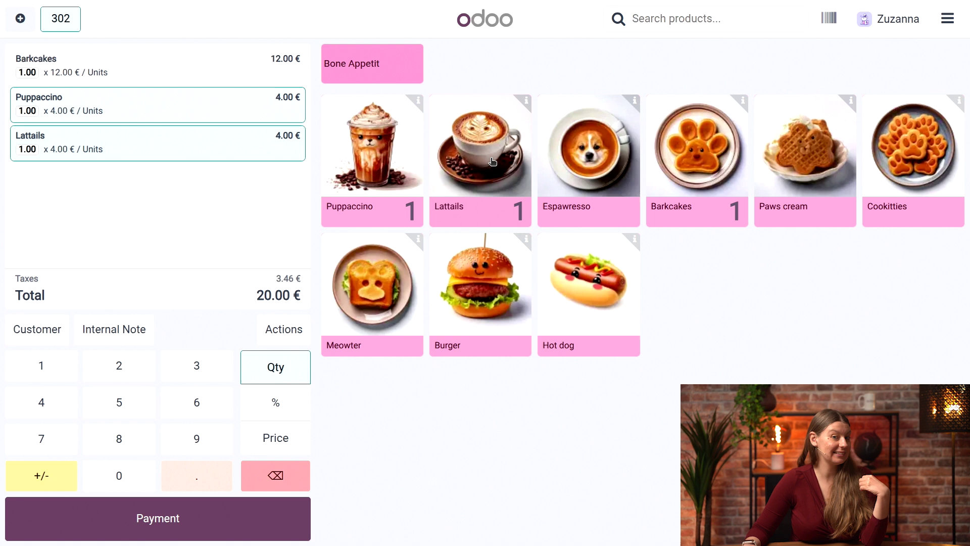
{"action": "left_click", "coordinate": [162, 518]}
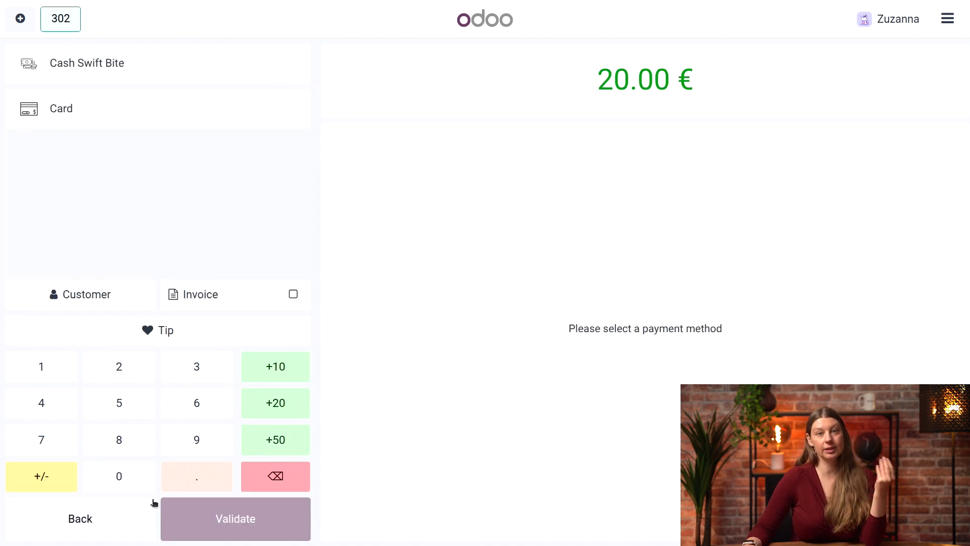
Pay order 302's 20.00 € with Cash Swift Bite and validate the sale.
{"action": "left_click", "coordinate": [120, 64]}
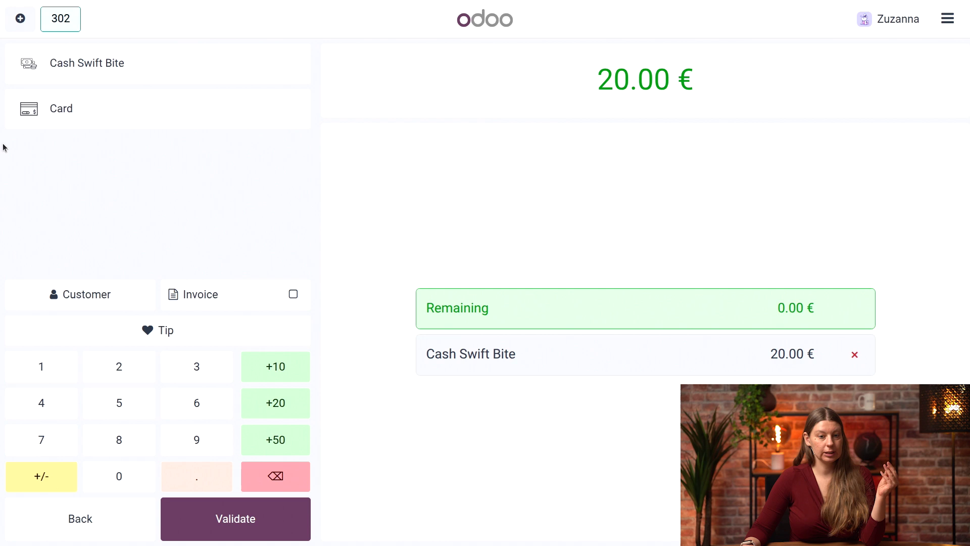
{"action": "left_click", "coordinate": [225, 521]}
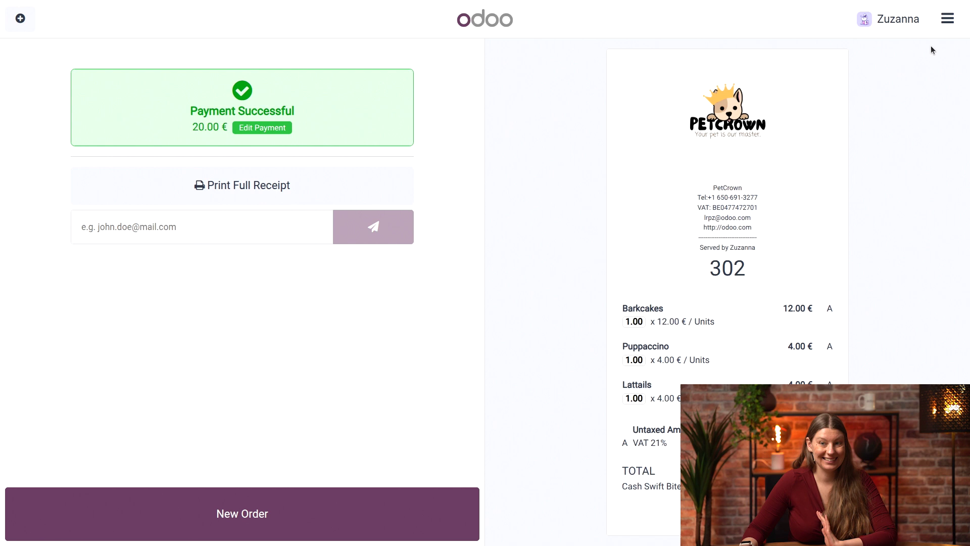
Leave the register for the backend and open the Preparation Display list.
{"action": "left_click", "coordinate": [945, 19]}
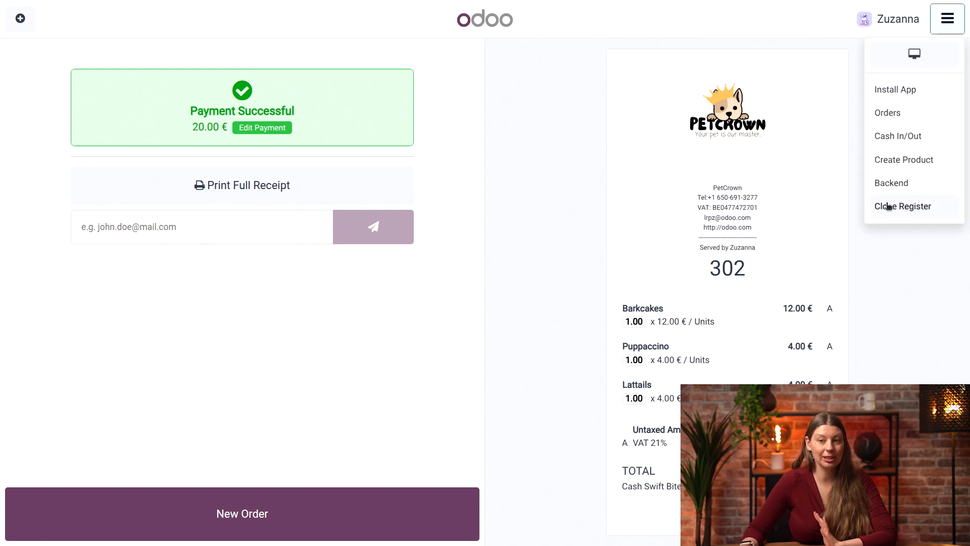
{"action": "left_click", "coordinate": [914, 190]}
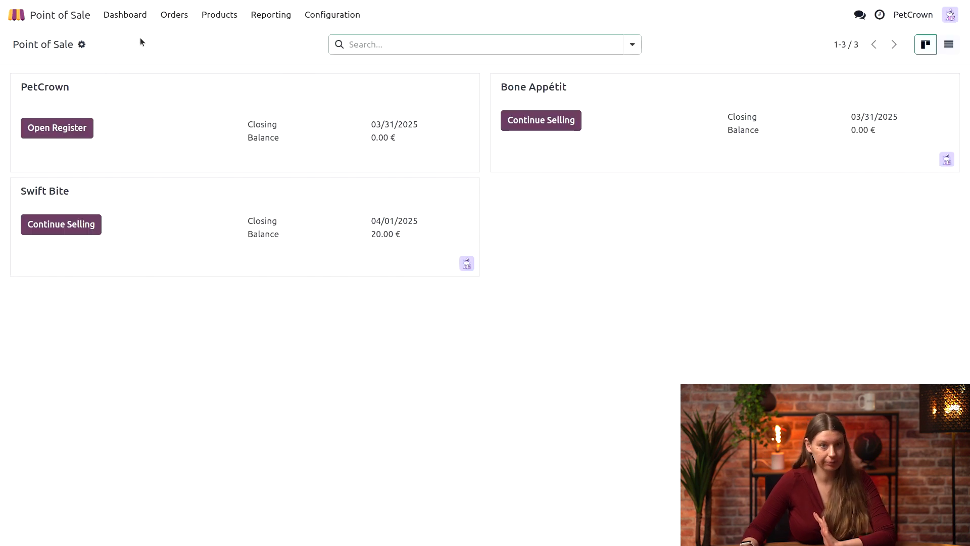
{"action": "left_click", "coordinate": [271, 14]}
{"action": "left_click", "coordinate": [177, 11]}
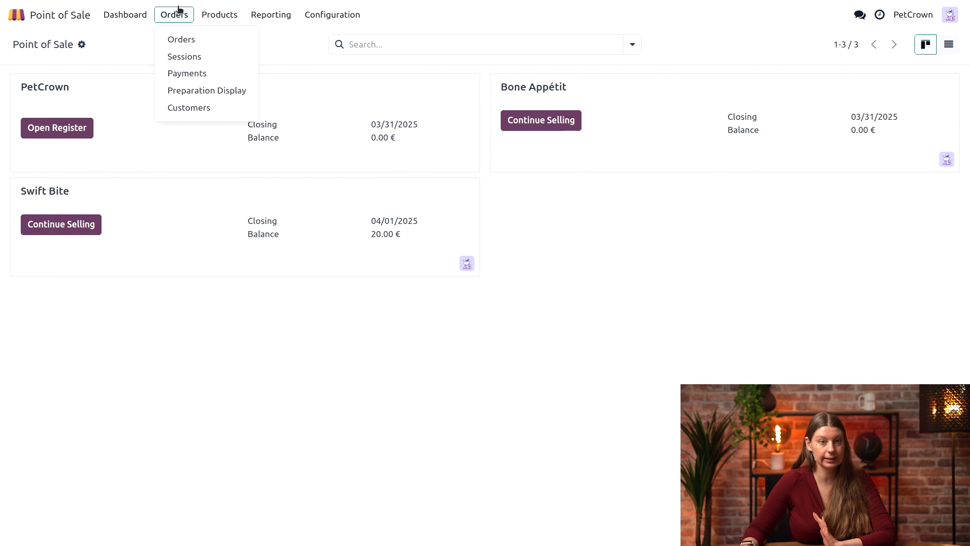
{"action": "left_click", "coordinate": [195, 90]}
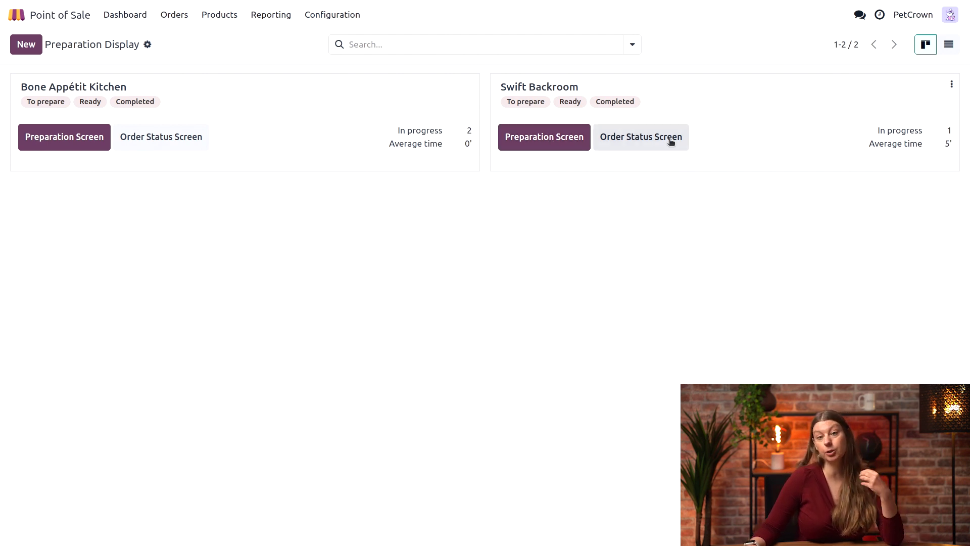
On Swift Backroom's preparation screen, complete order #302's Puppaccino and Lattails so it moves to Ready.
{"action": "left_click", "coordinate": [528, 146]}
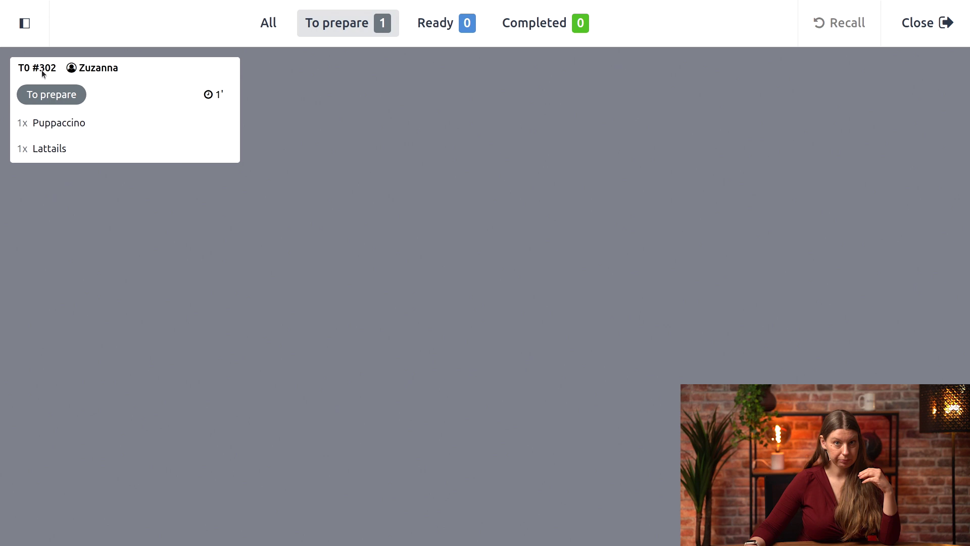
{"action": "left_click", "coordinate": [63, 125]}
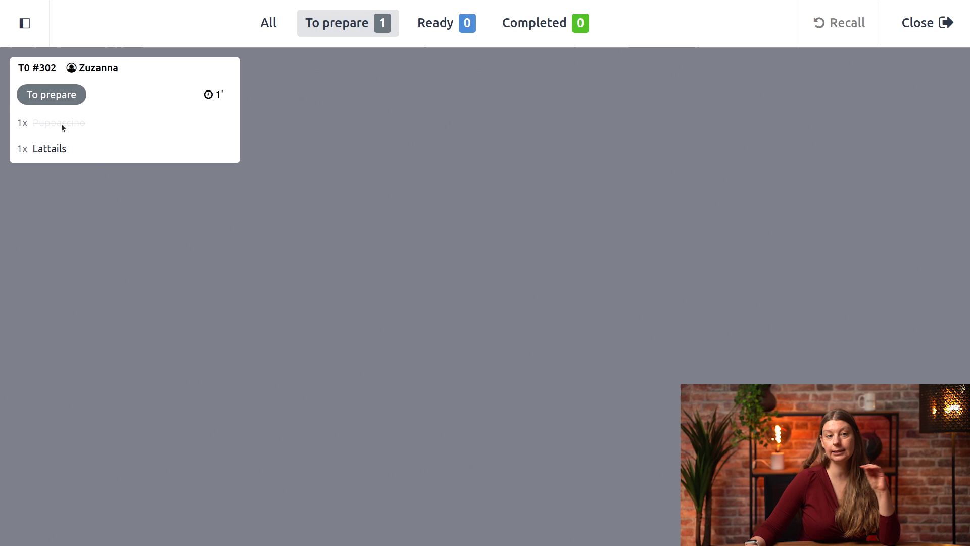
{"action": "left_click", "coordinate": [56, 149]}
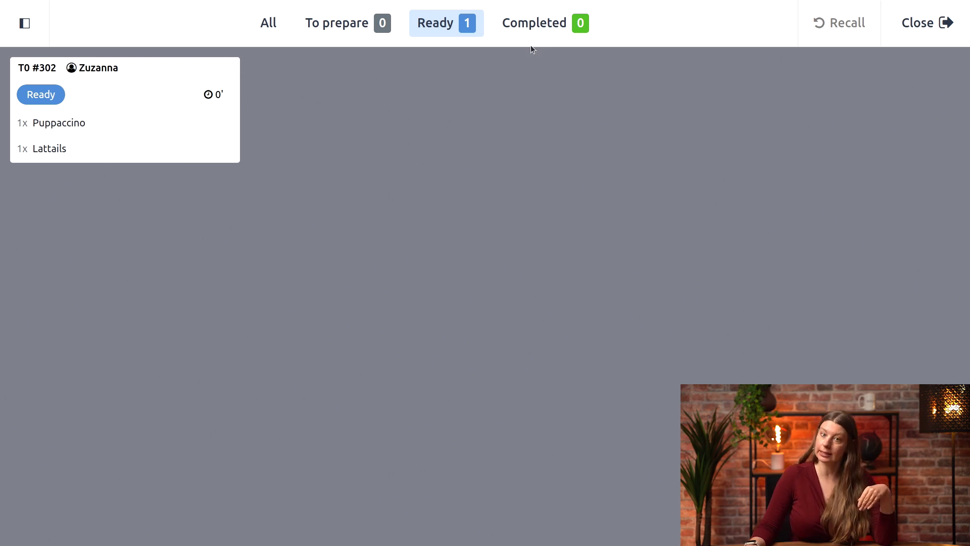
Close the preparation screen and open Swift Backroom's order status screen showing 302 as Ready.
{"action": "left_click", "coordinate": [932, 25]}
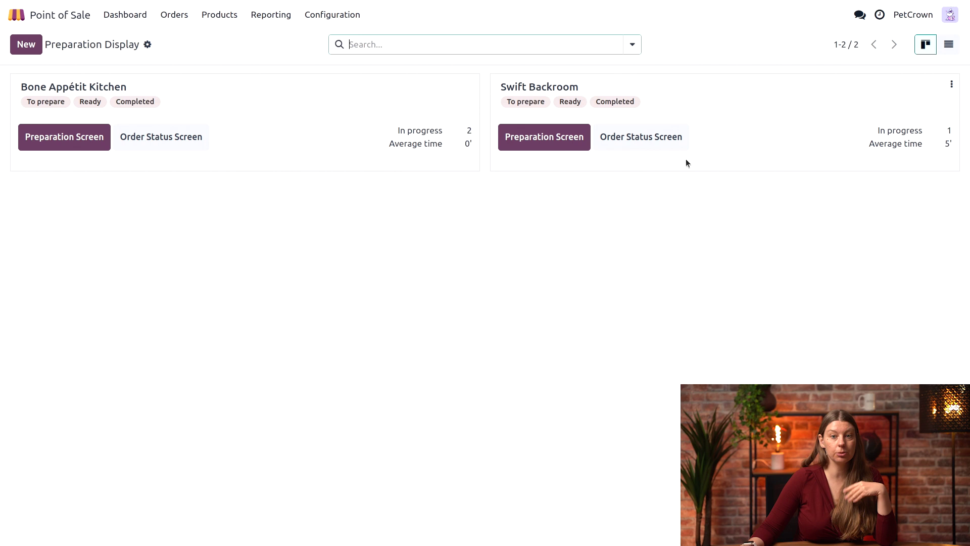
{"action": "left_click", "coordinate": [640, 137]}
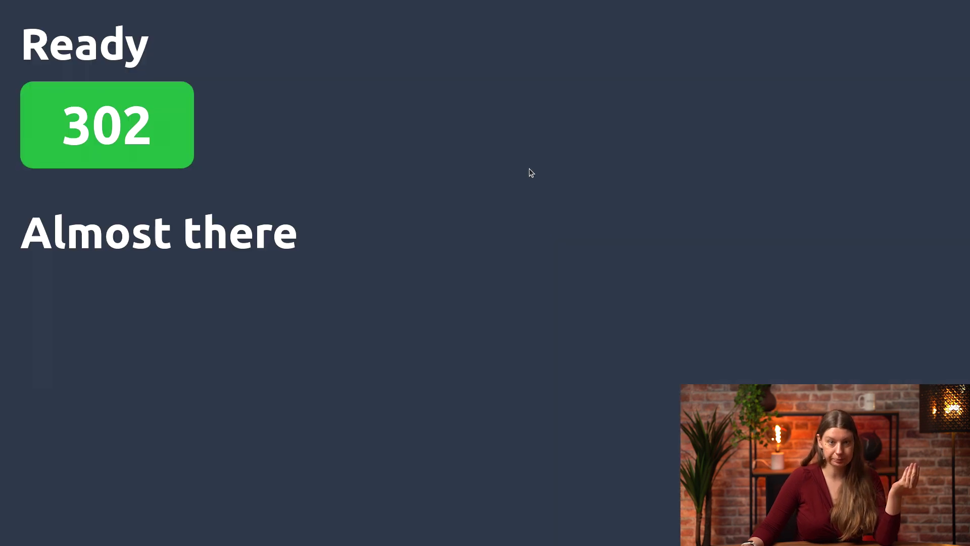